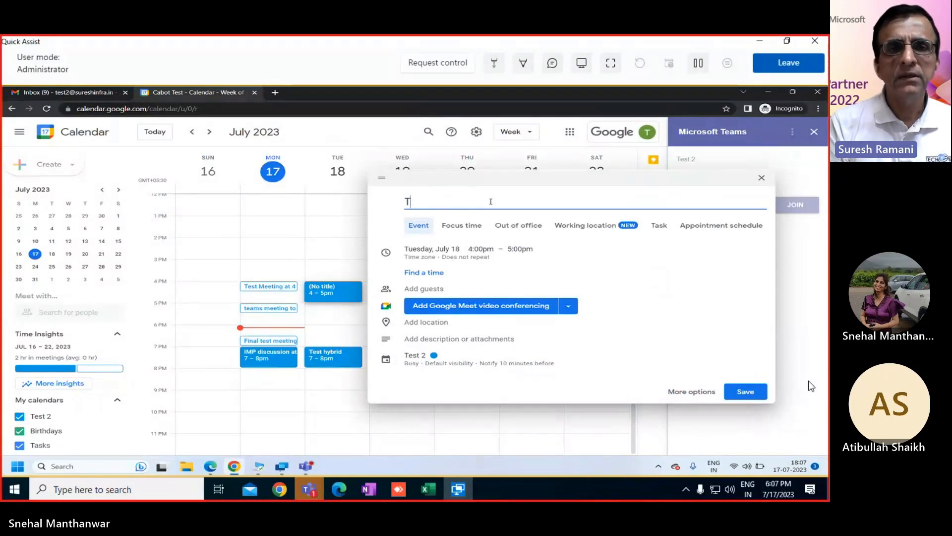
Step: Name the July 18, 4:00–5:00pm event draft 'Teams Meeting for proposal'
text(ams )
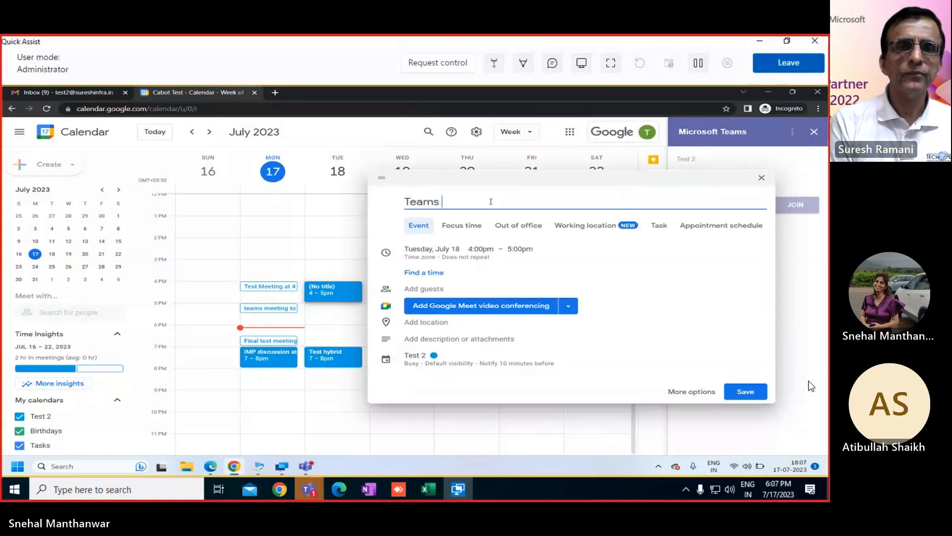
text(Meet)
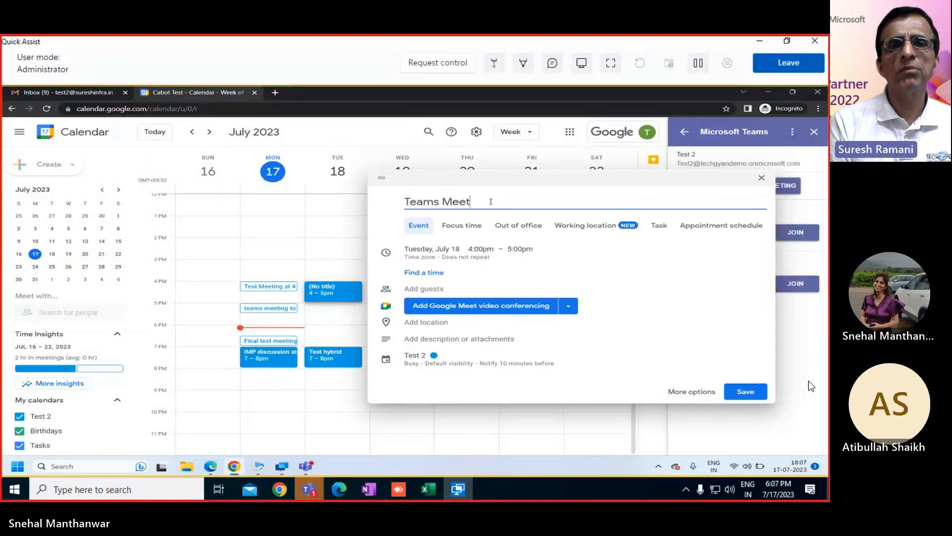
text(ing f)
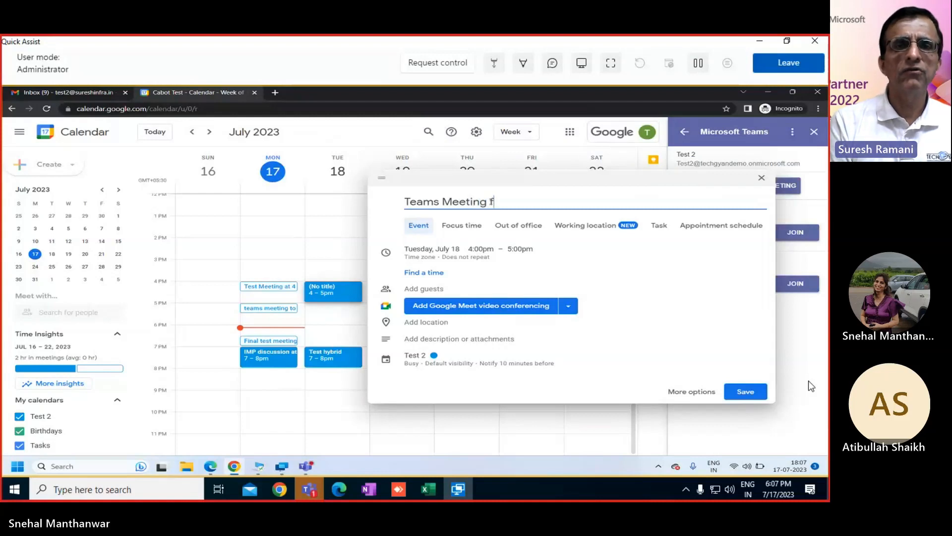
text(or proposal)
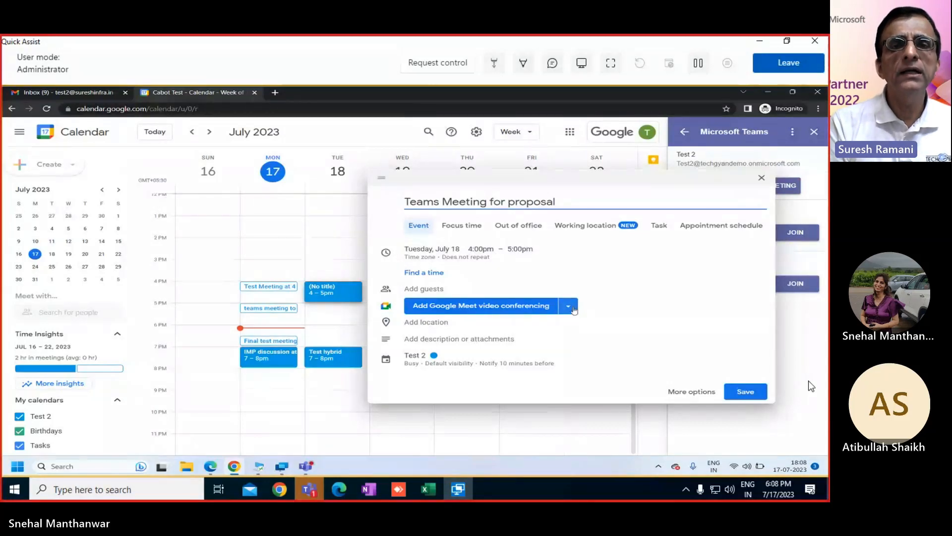
click(568, 307)
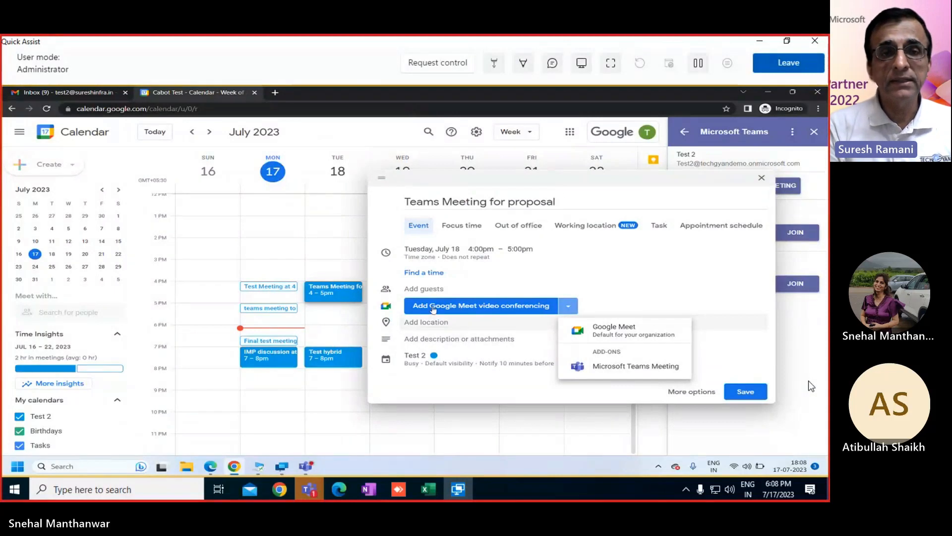
click(435, 289)
click(434, 288)
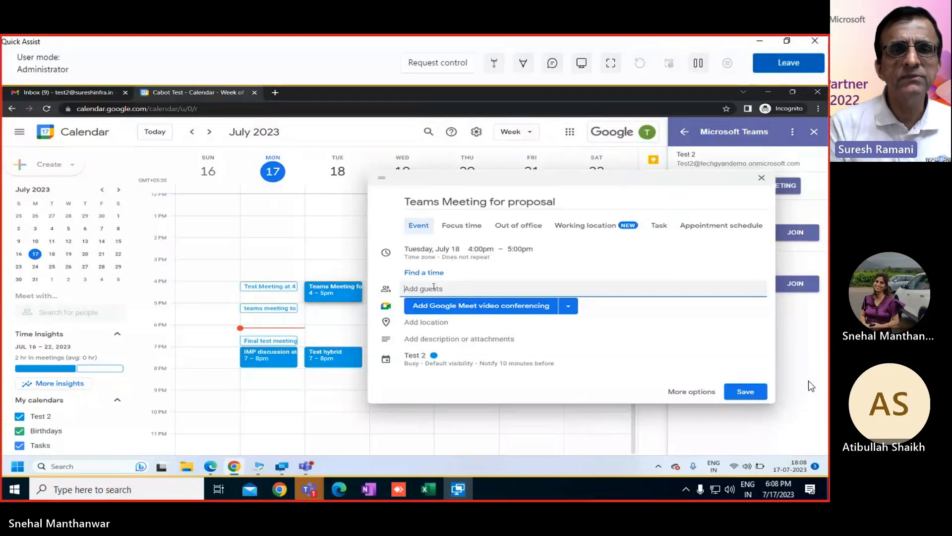
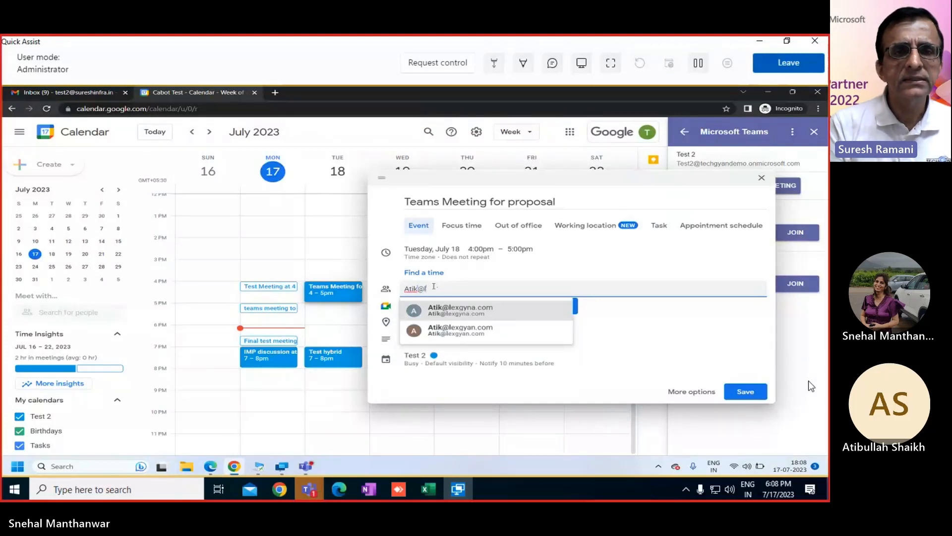
Step: Add two outside guests by e-mail address, fixing a typo in the second address
click(470, 311)
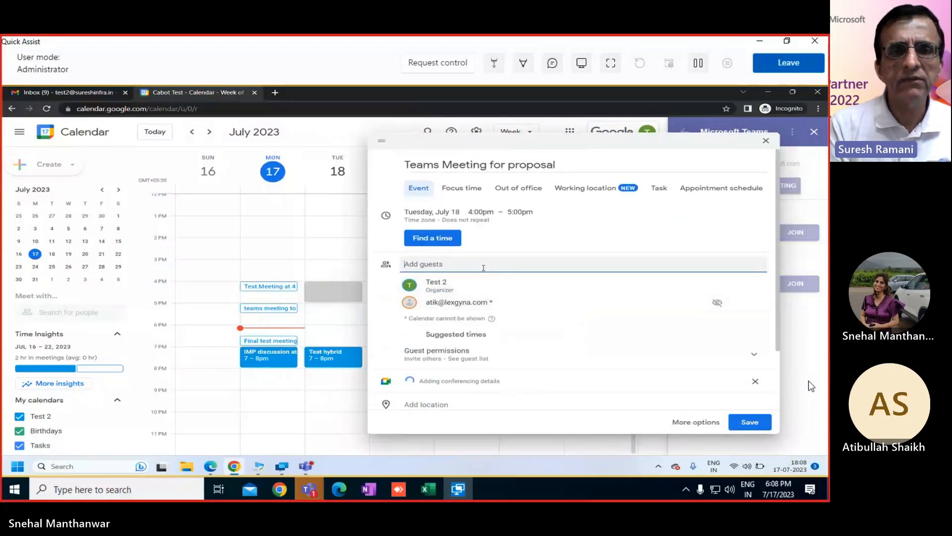
text(sman)
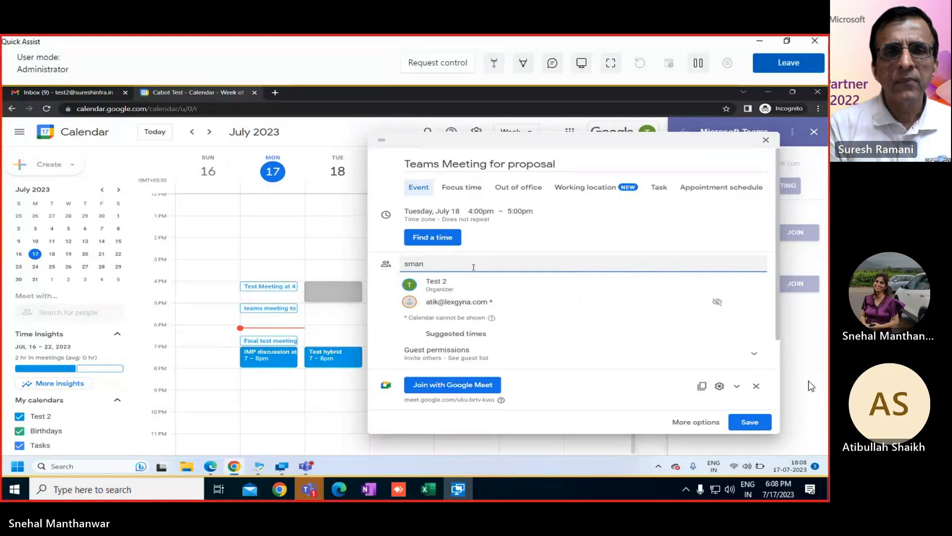
key(BackSpace)
key(BackSpace)
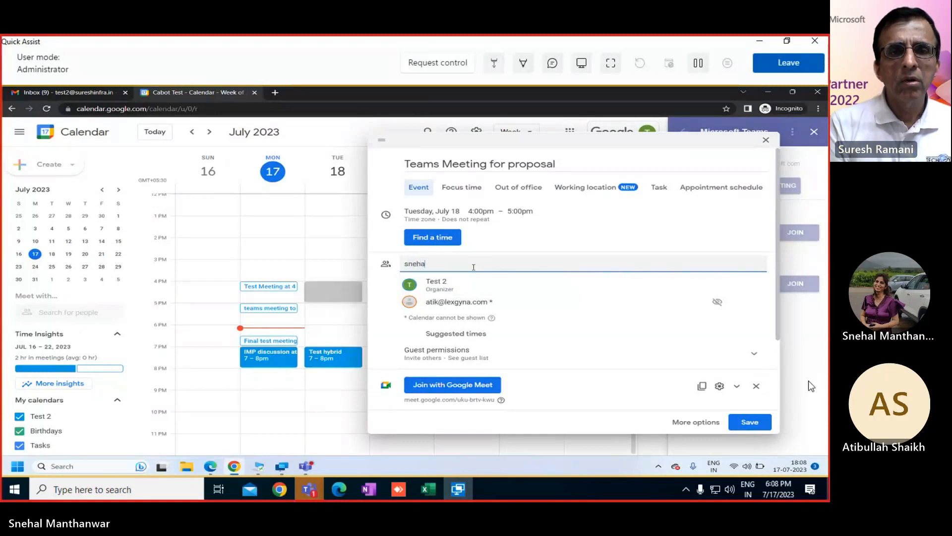
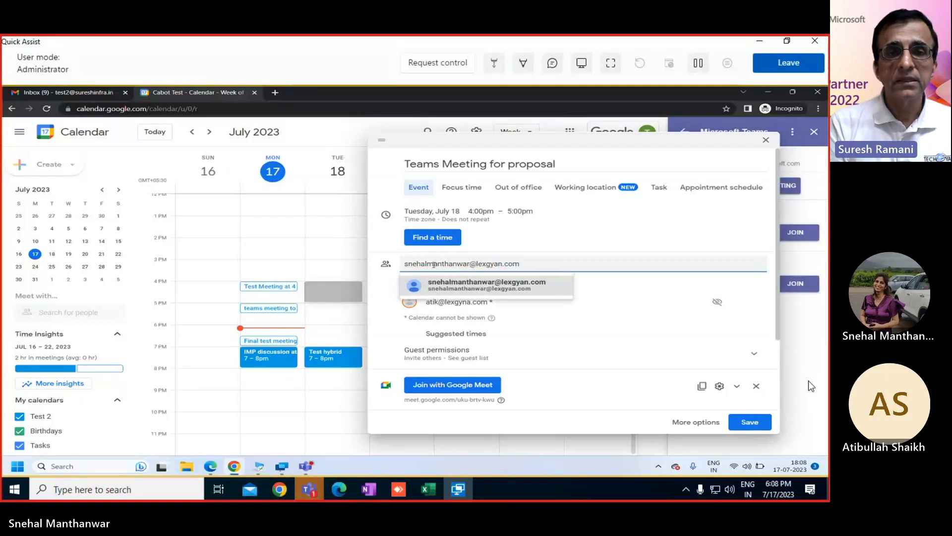
click(429, 264)
text(.)
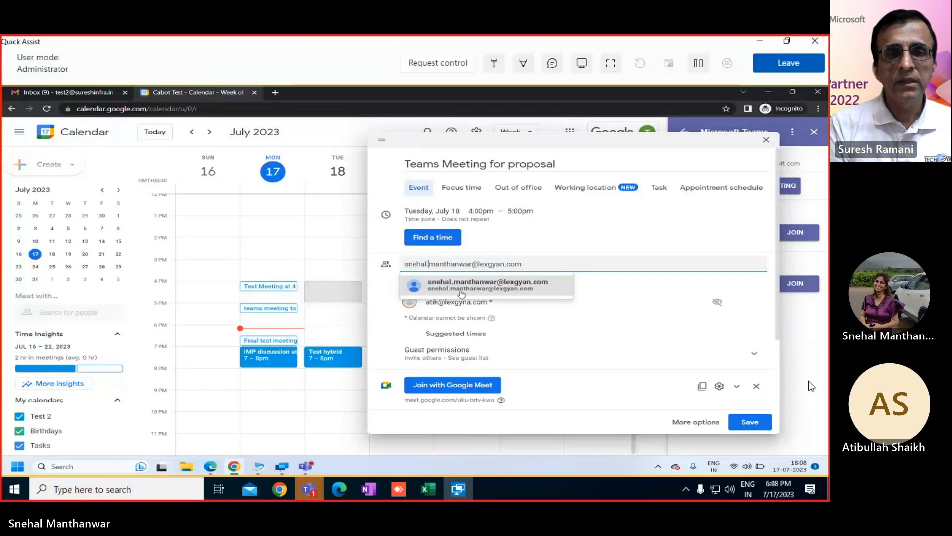
click(461, 293)
Step: Remove the Google Meet conference from the event
mouse_move(566, 282)
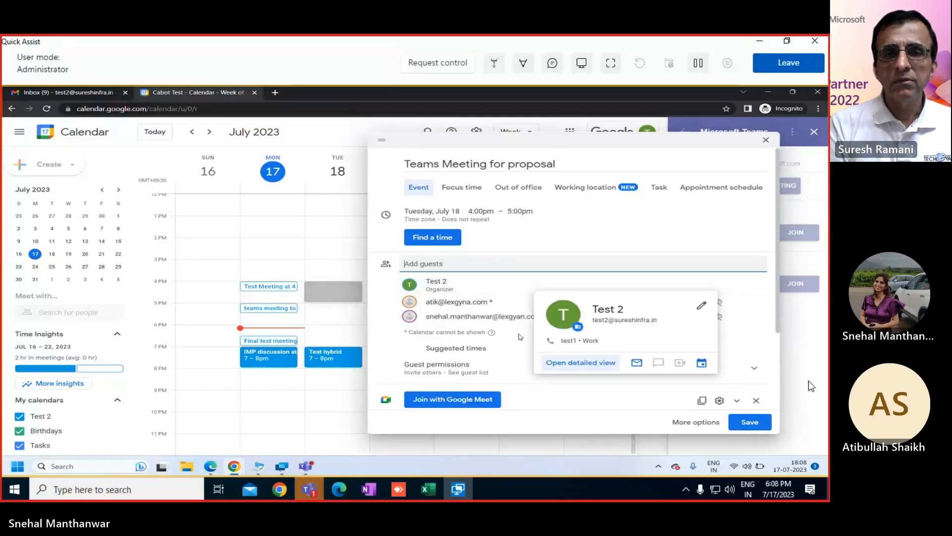
scroll(504, 337, down, 2)
scroll(503, 338, down, 1)
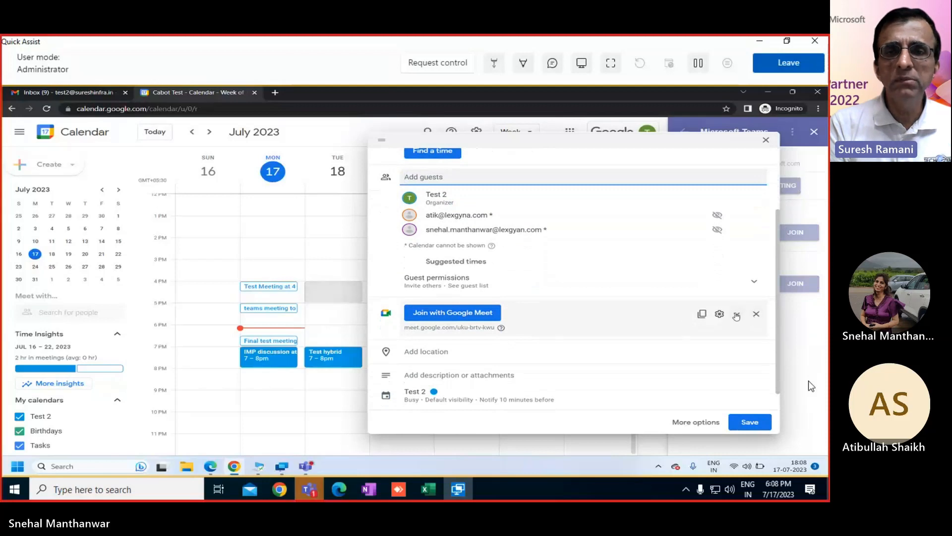
click(737, 315)
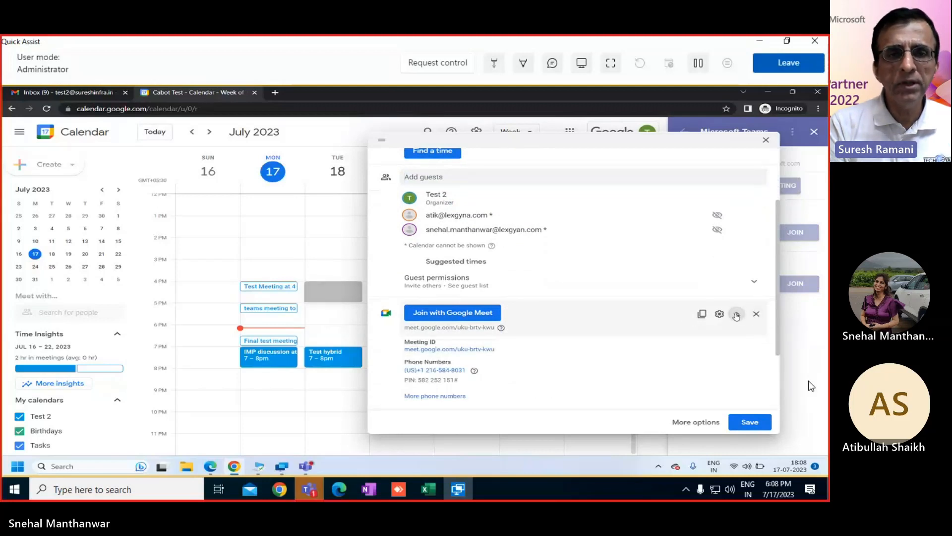
click(736, 314)
scroll(675, 357, down, 1)
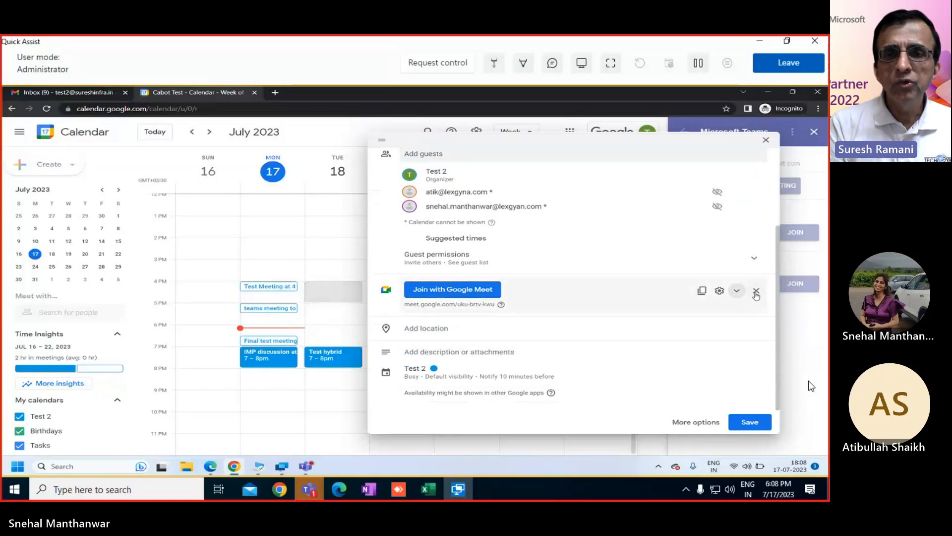
click(755, 293)
Step: Attach a Microsoft Teams Meeting as the conferencing and save the event
click(571, 306)
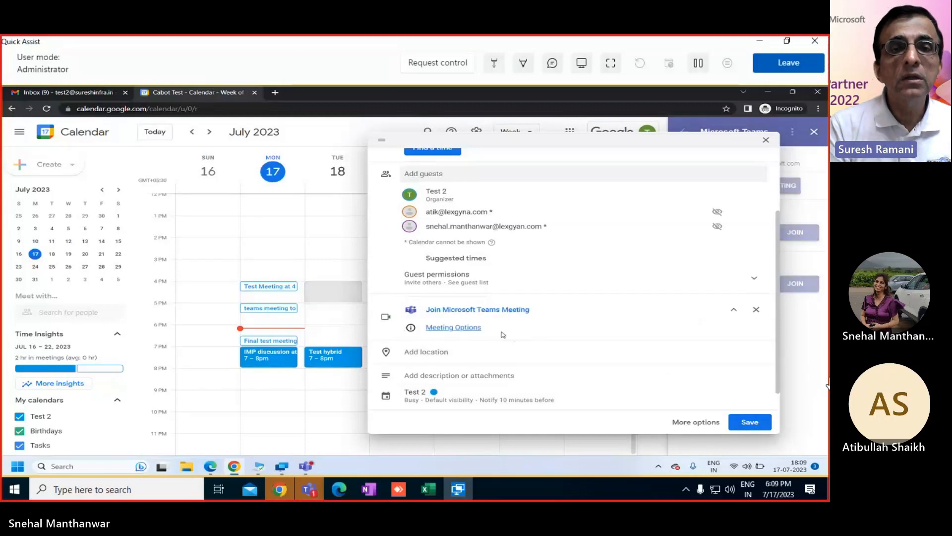
scroll(542, 340, down, 1)
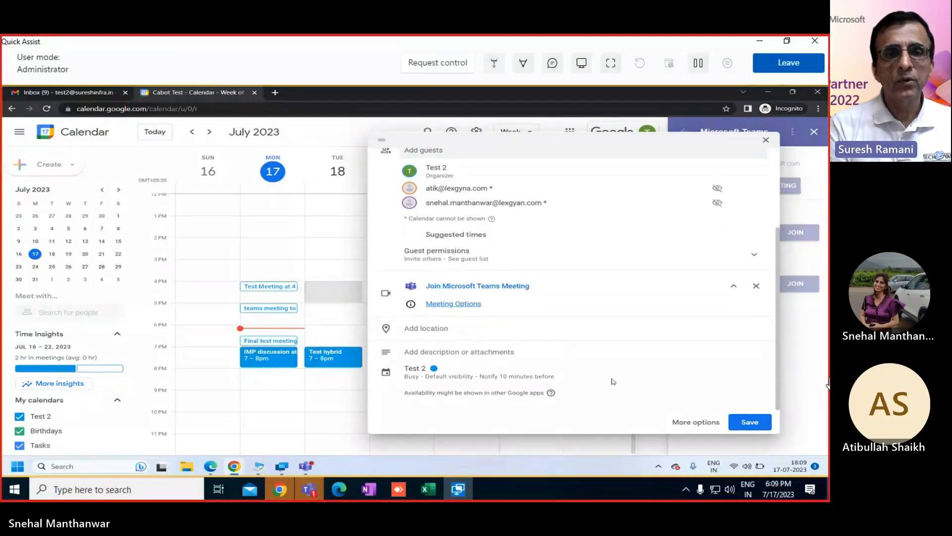
click(749, 423)
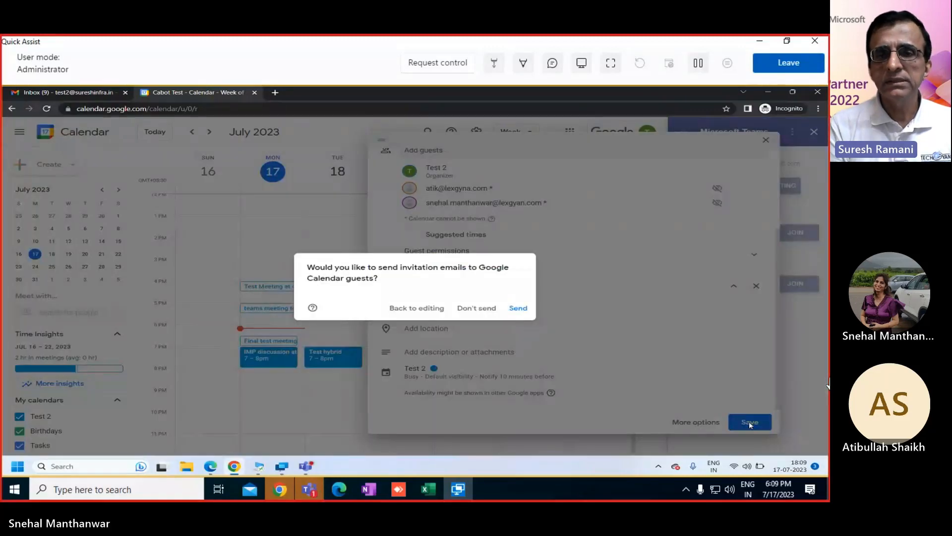
Step: Send invitation e-mails to the guests, confirming invites outside the organization
click(518, 308)
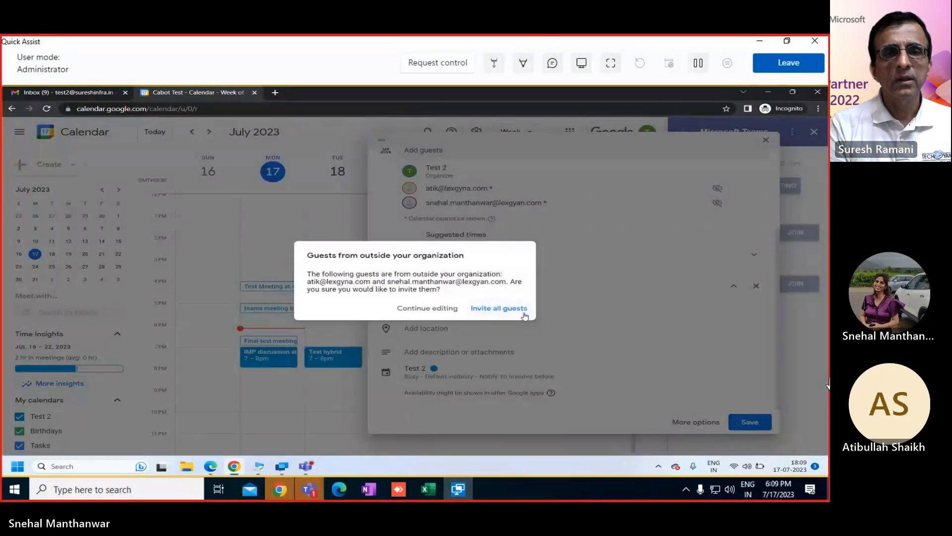
click(513, 314)
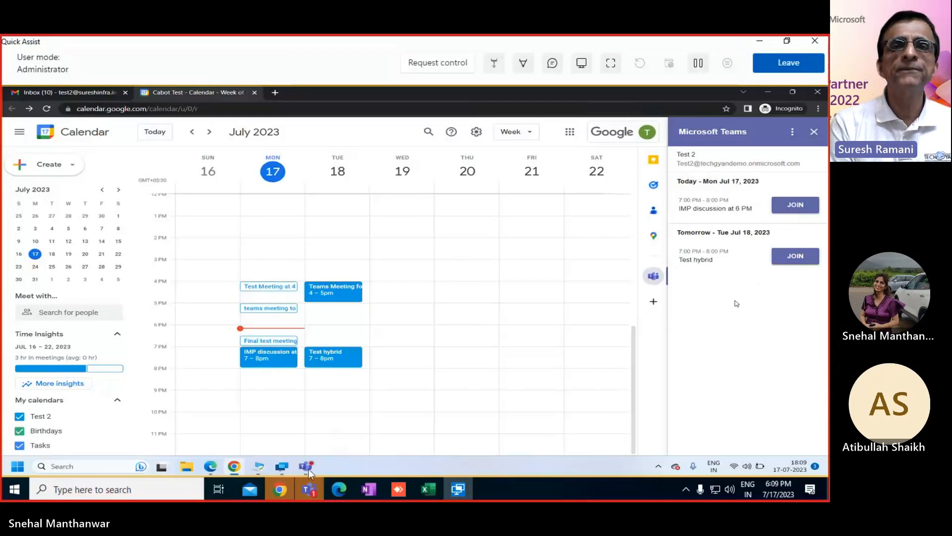
click(280, 490)
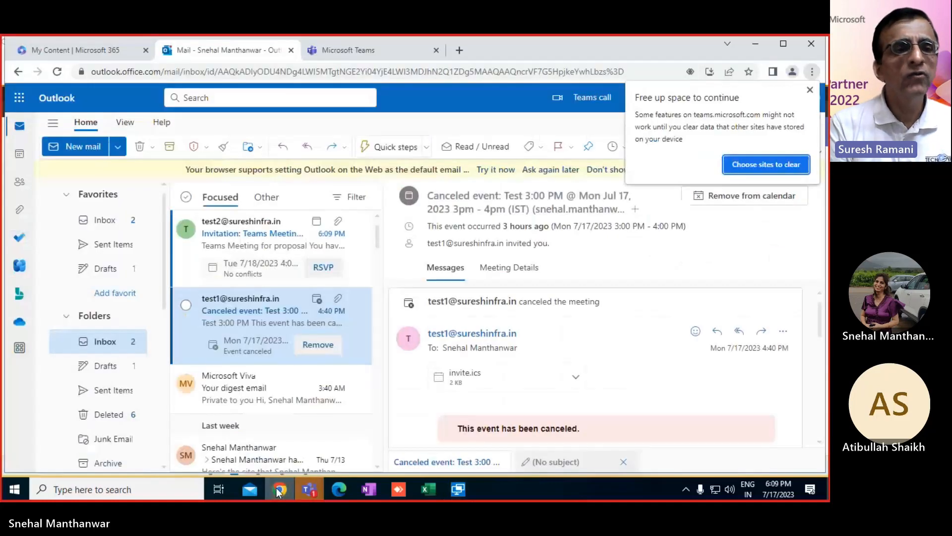
click(257, 239)
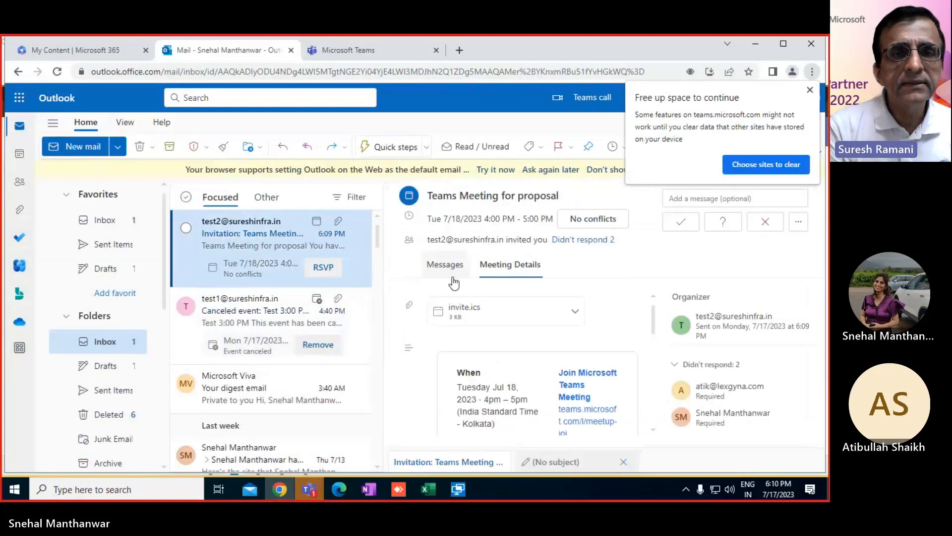
click(811, 91)
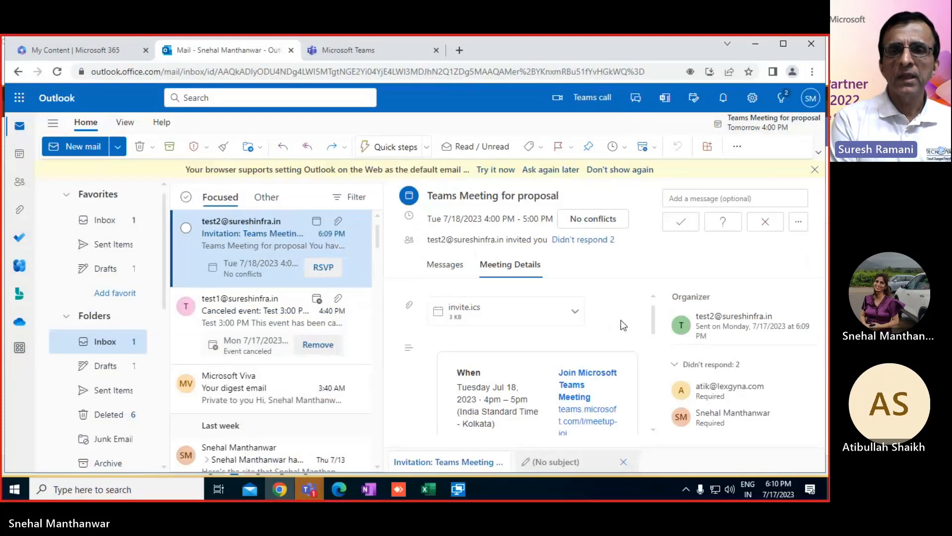
click(52, 124)
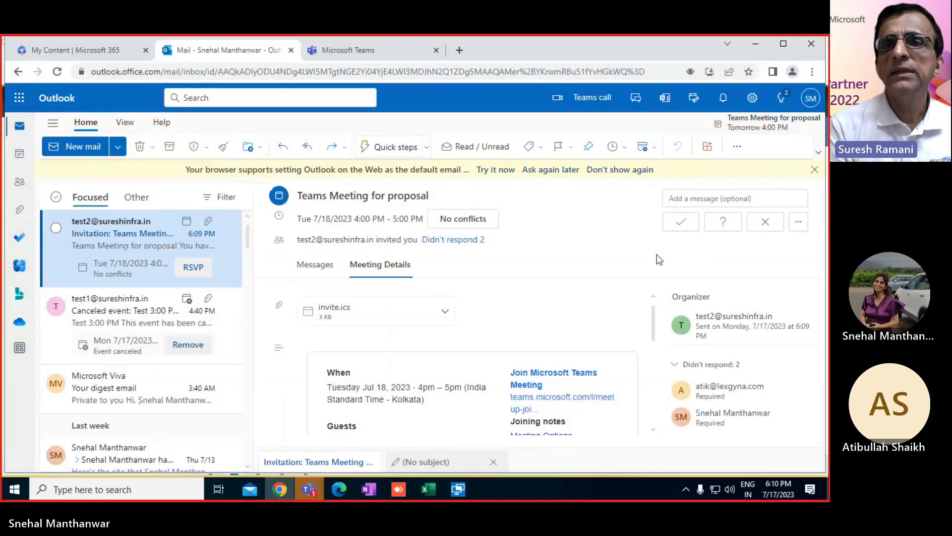
click(680, 225)
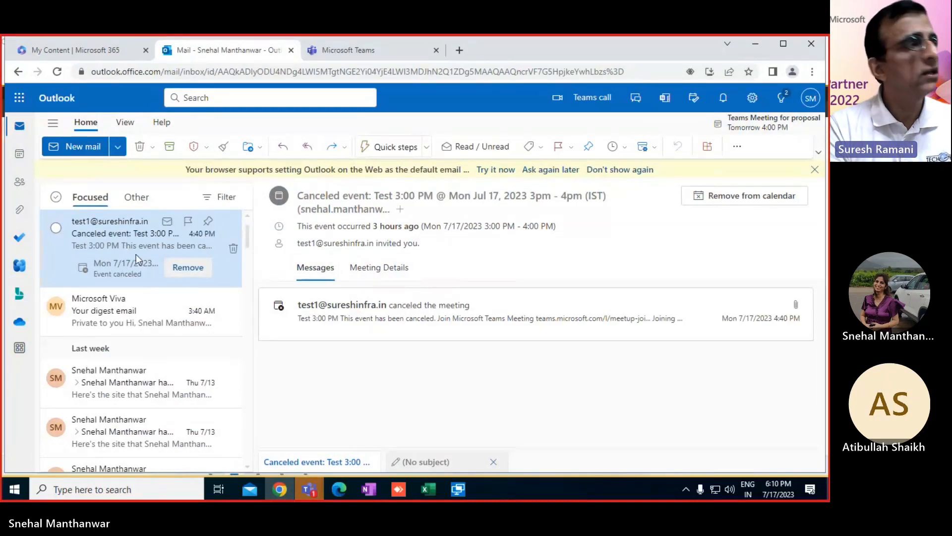
click(474, 474)
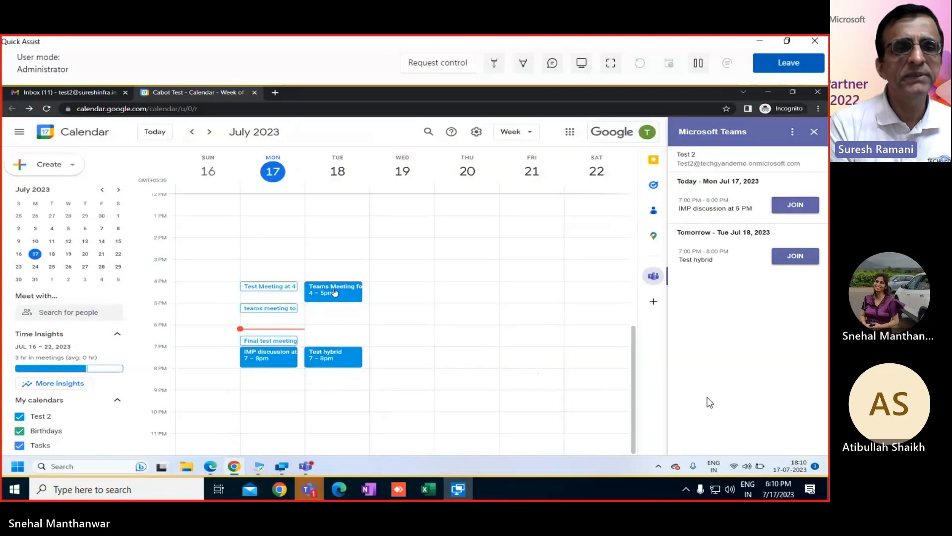
Step: Join tomorrow's Test hybrid meeting in the Teams desktop app, then leave it
click(796, 260)
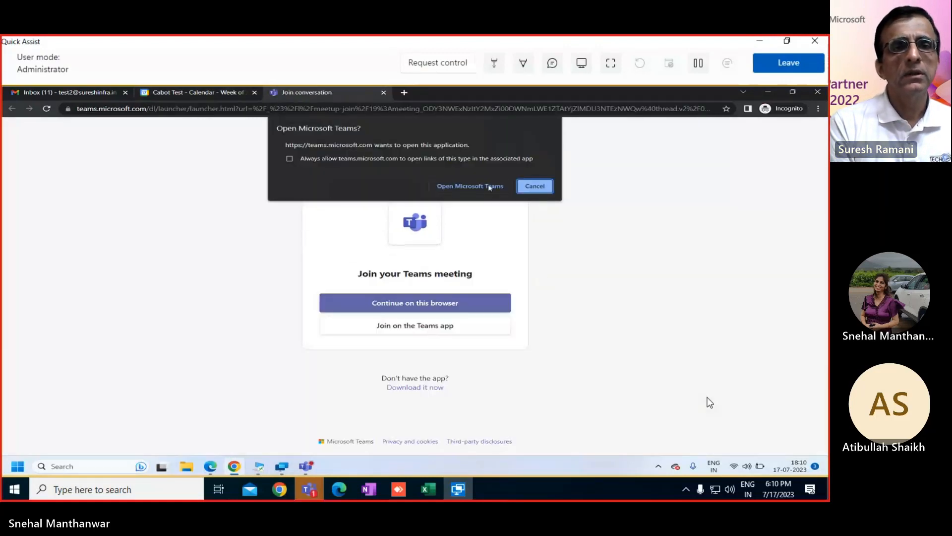
click(475, 187)
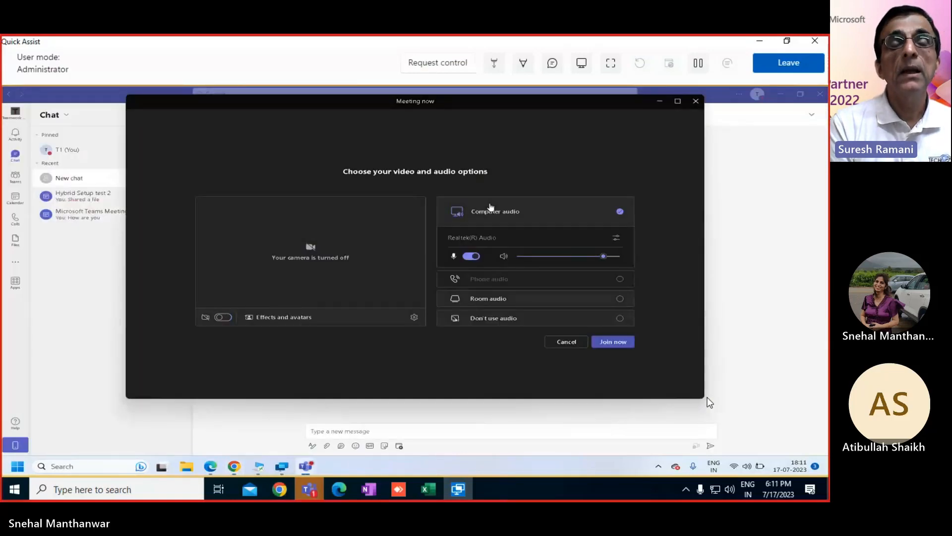
click(612, 343)
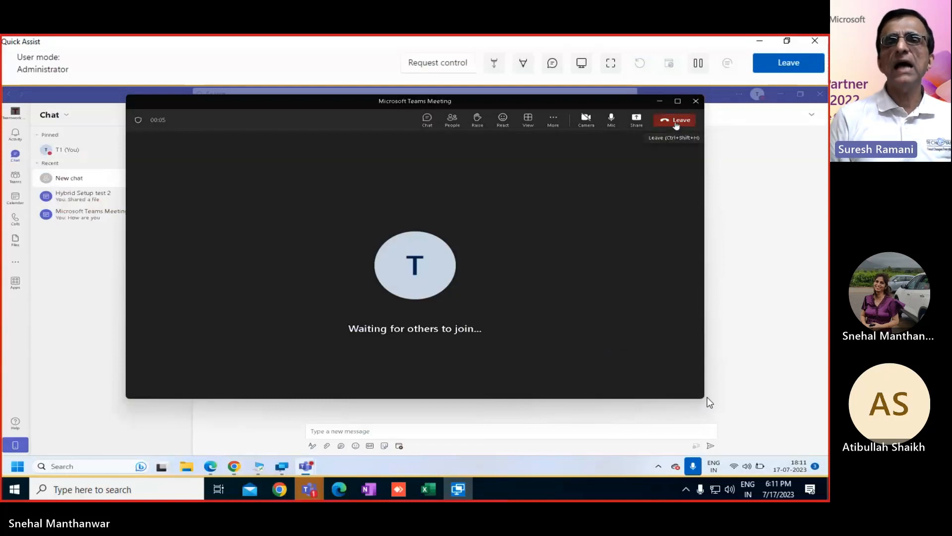
click(676, 121)
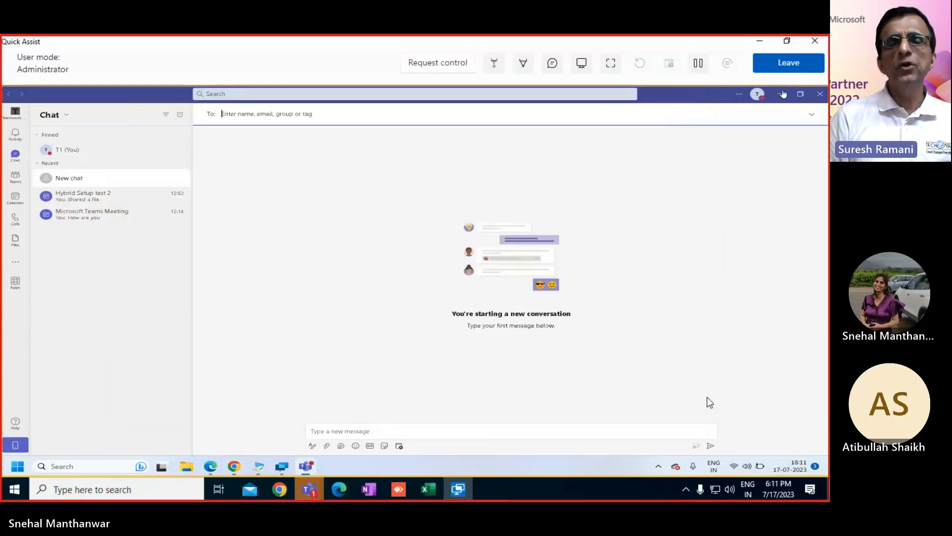
Step: Return to the browser, check the Gmail inbox, then bring Outlook forward
click(781, 95)
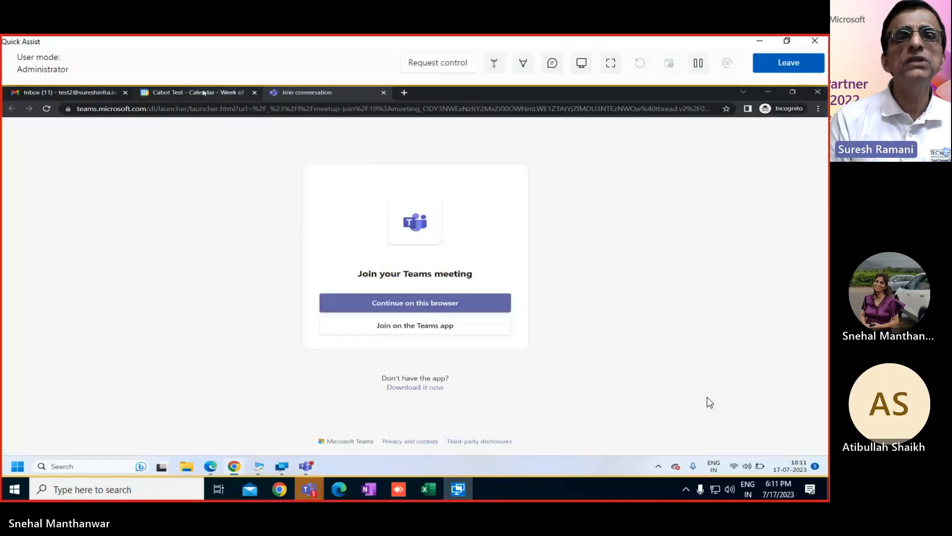
click(219, 93)
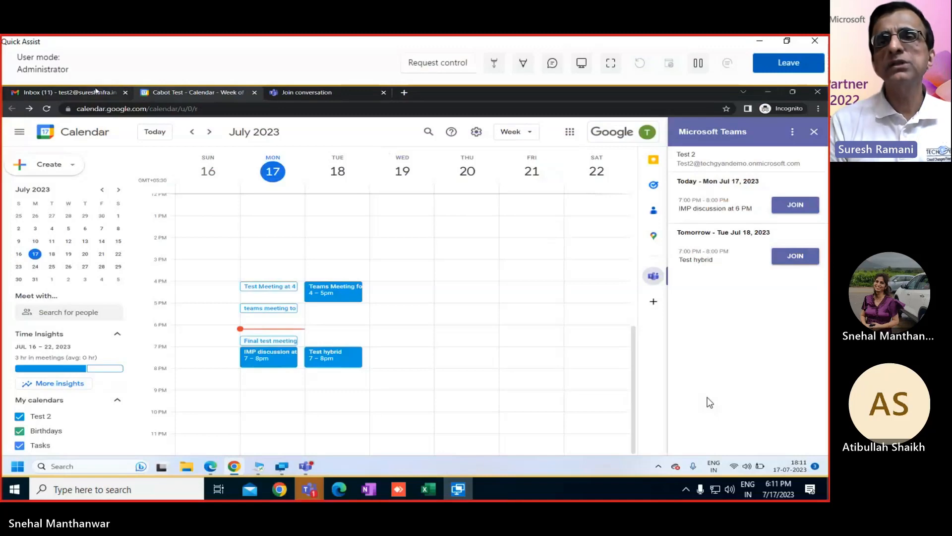
click(96, 92)
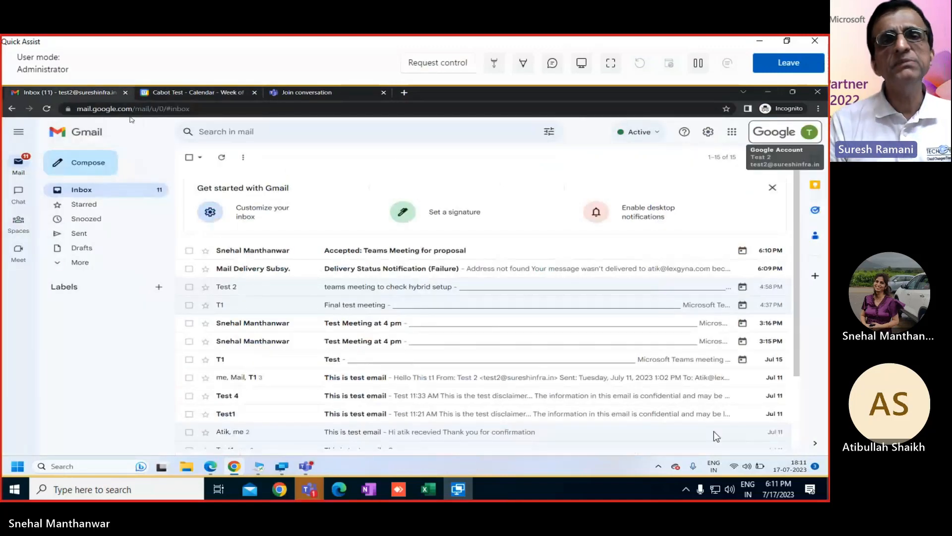
click(281, 491)
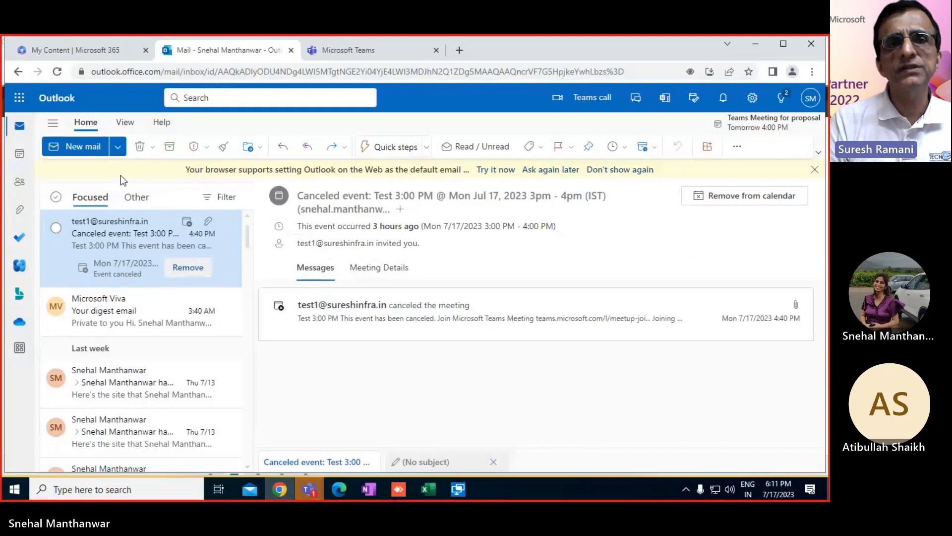
Step: Create a new Outlook calendar event on Wednesday, July 19, 2023
click(21, 154)
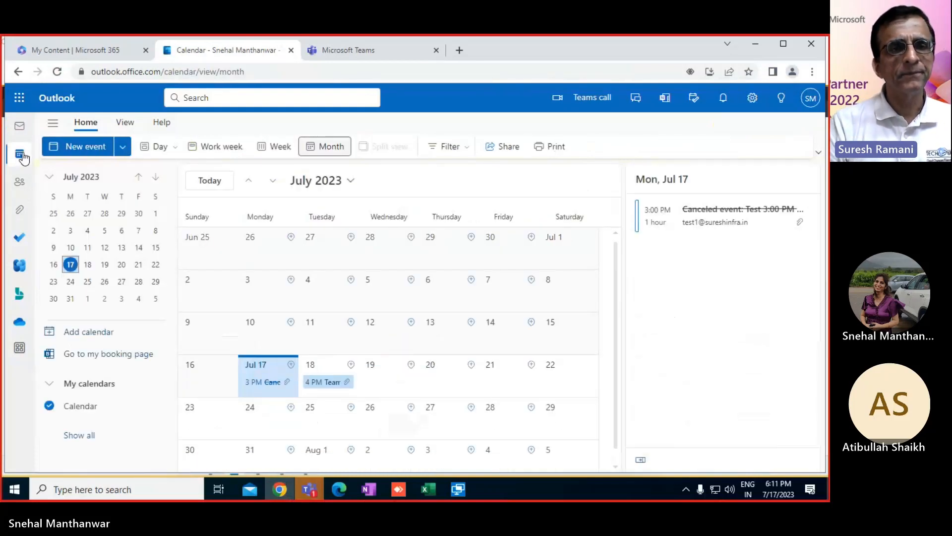
click(377, 379)
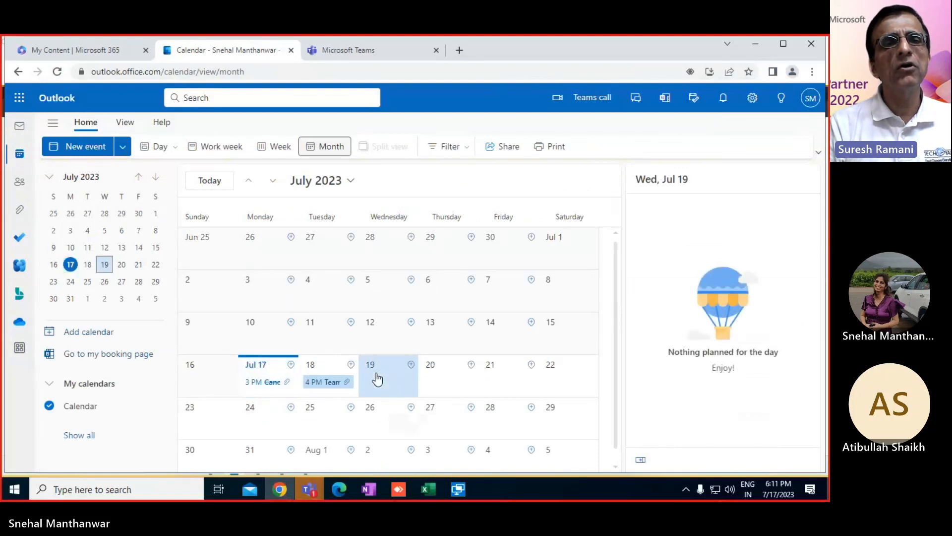
click(84, 146)
click(267, 222)
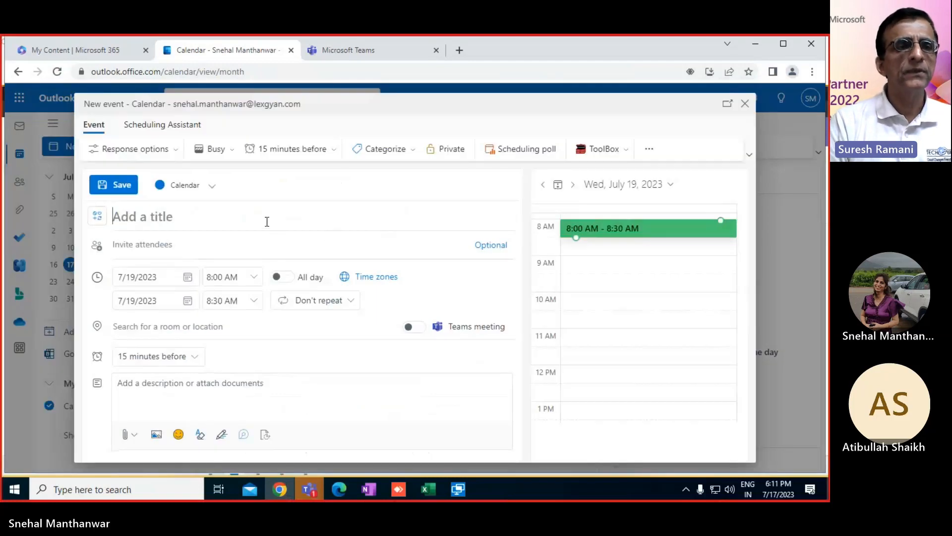
Step: Move the new event to July 18 and title it 'Teams Proposal Meeting'
click(188, 278)
click(163, 389)
click(163, 217)
text(Te)
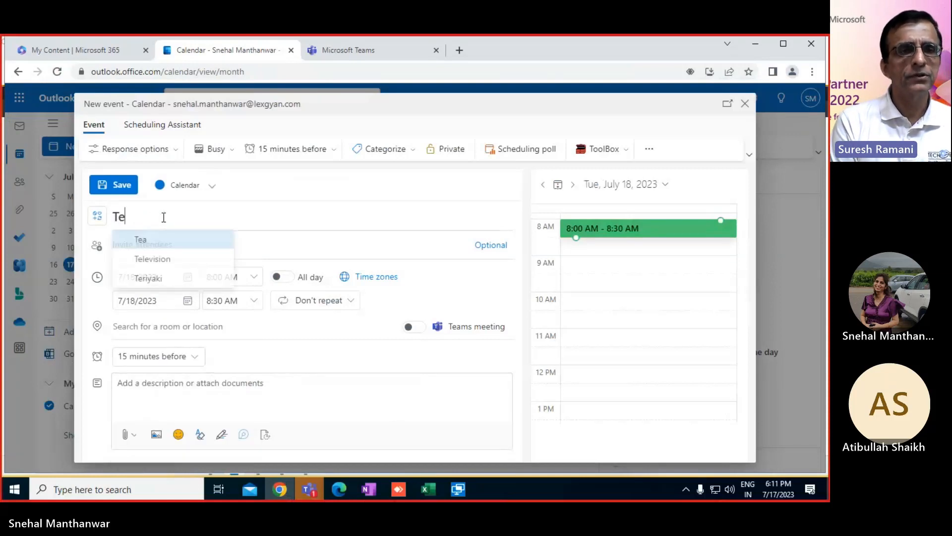
text(ams Proposa)
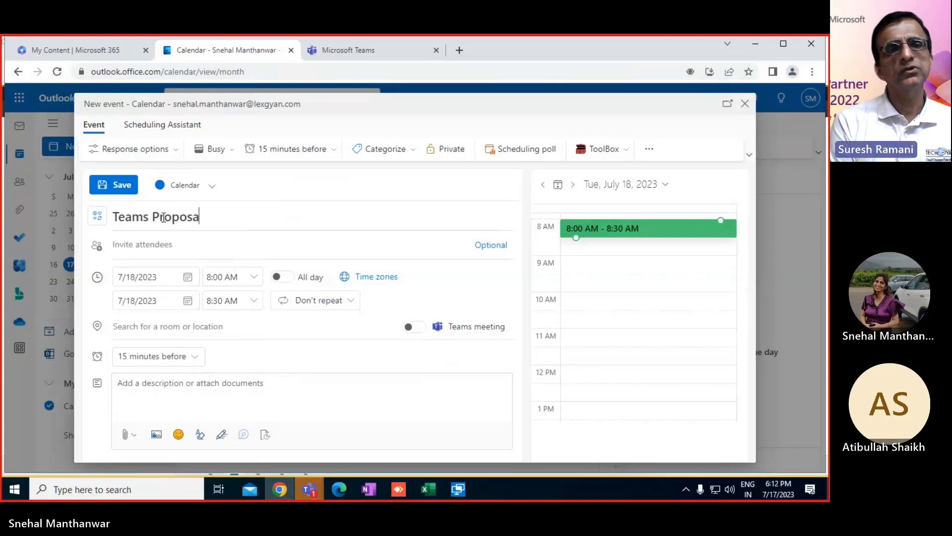
text(l Meeting)
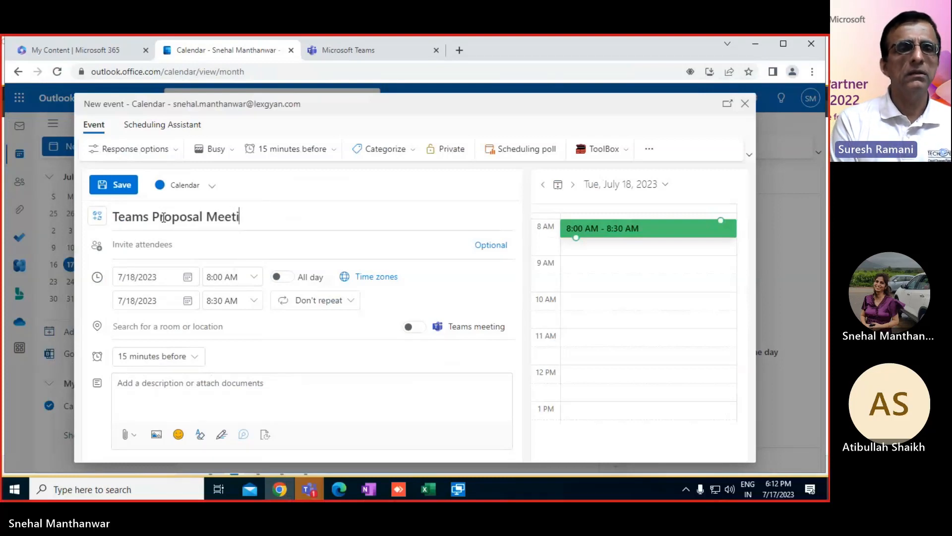
Step: Set the meeting to run from 2:00 PM to 3:00 PM
click(253, 276)
drag(271, 329, 271, 344)
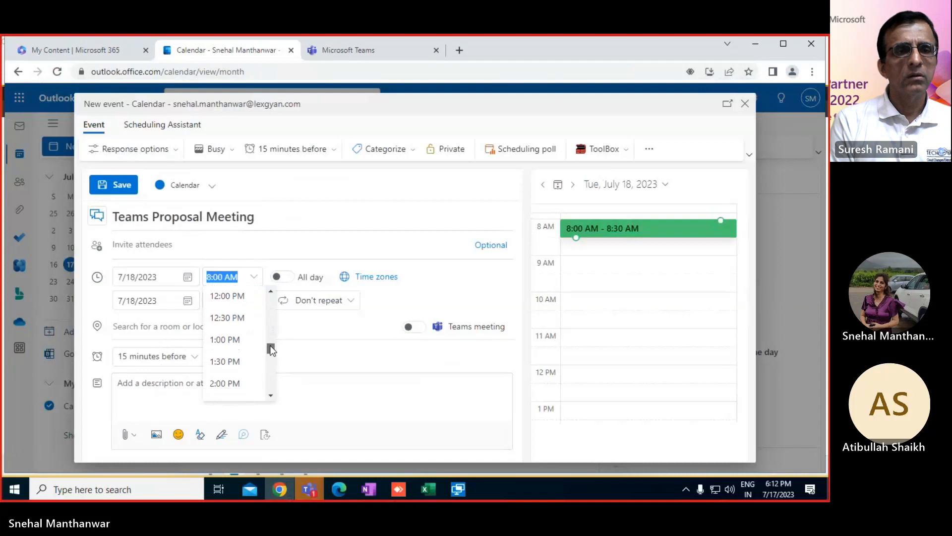
click(237, 383)
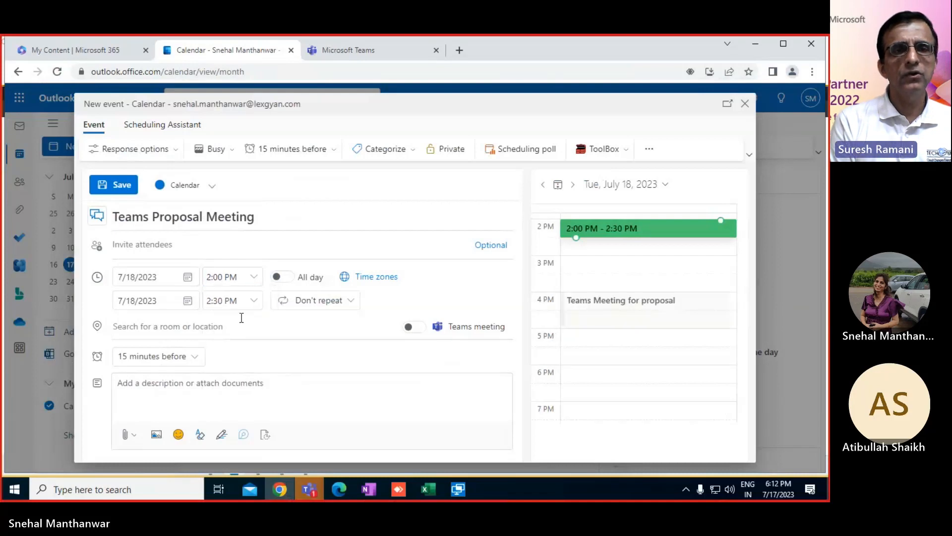
click(254, 301)
click(261, 344)
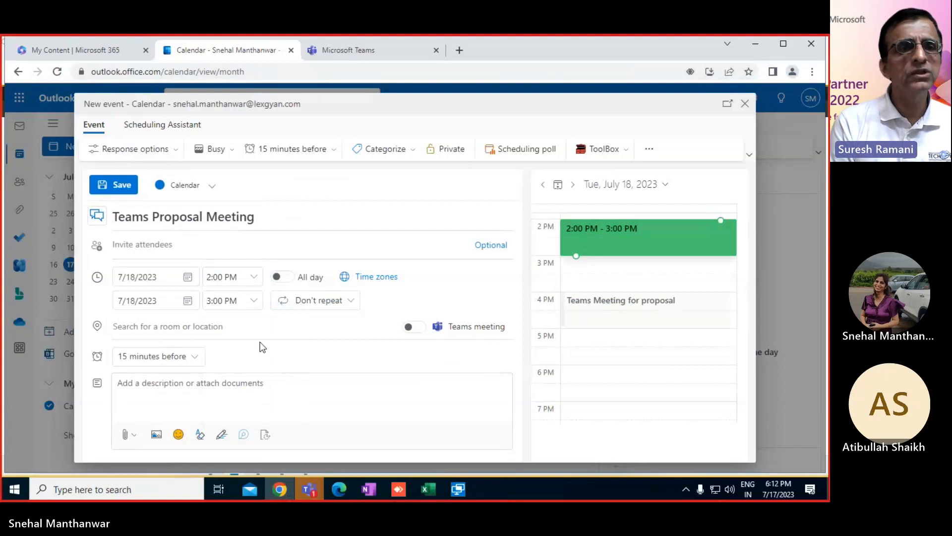
click(154, 249)
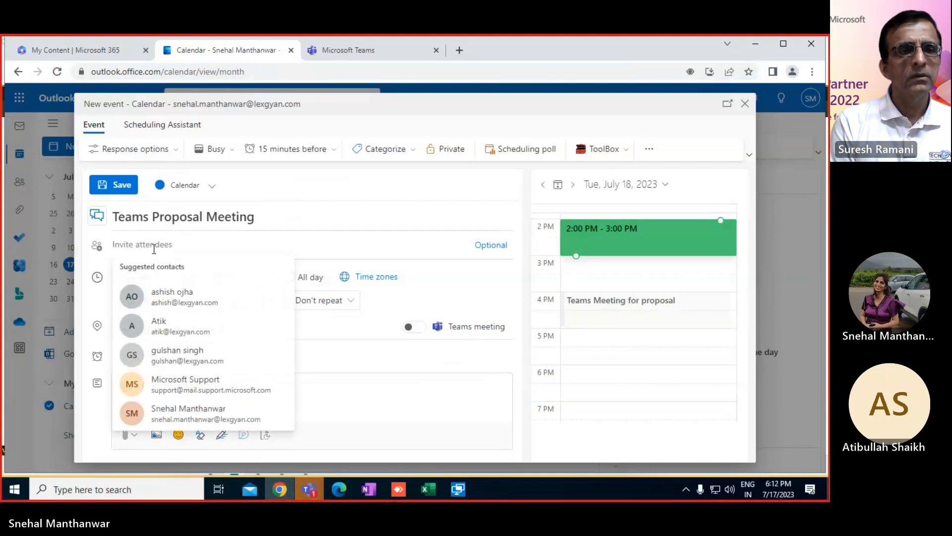
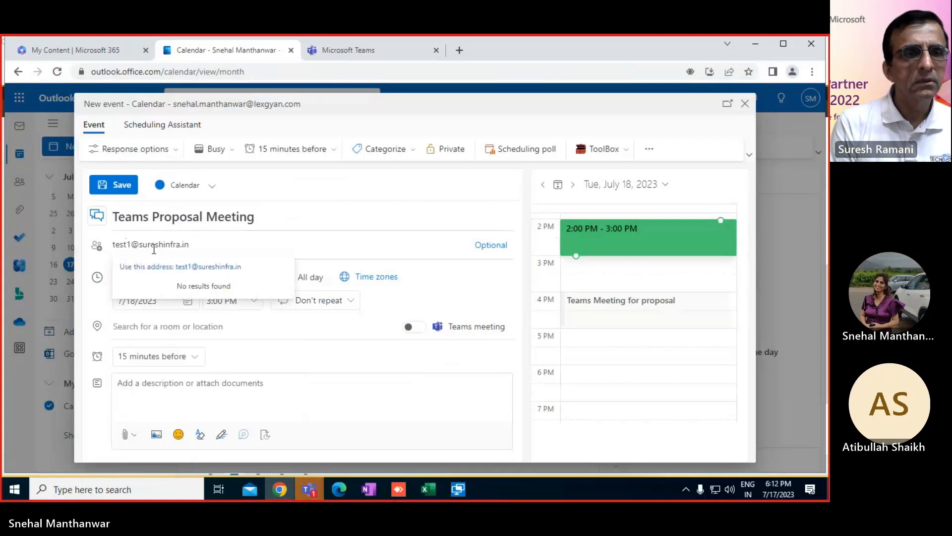
Step: Add the test account's address as attendee and send the Teams Proposal Meeting invitation
click(167, 266)
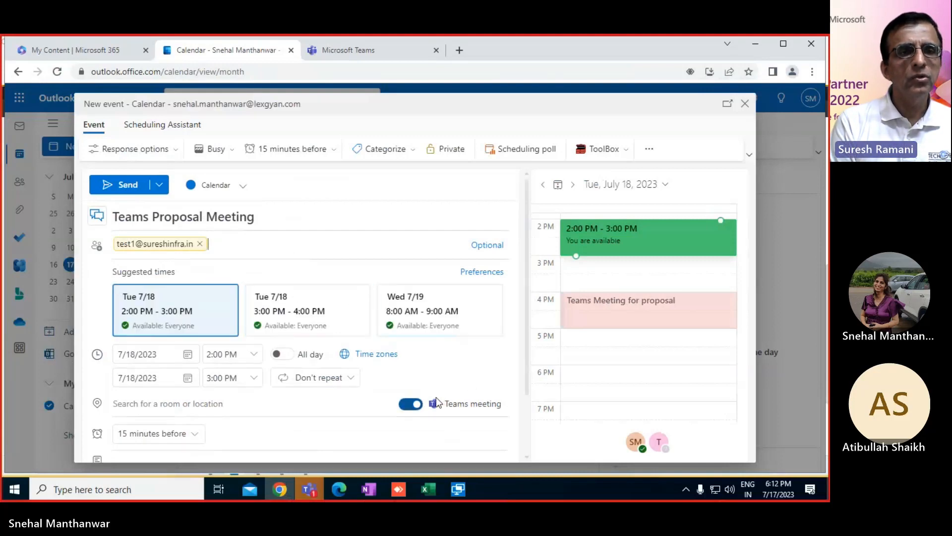
click(127, 188)
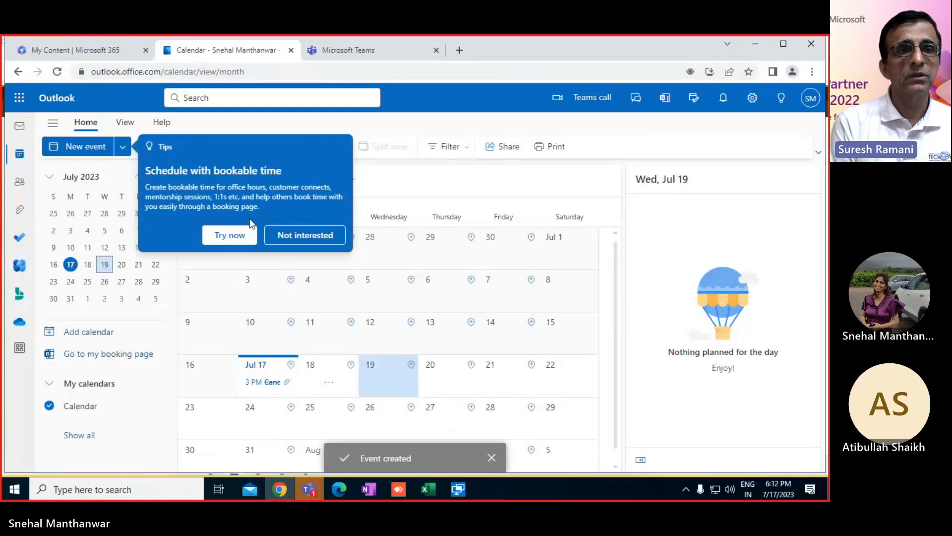
mouse_move(451, 489)
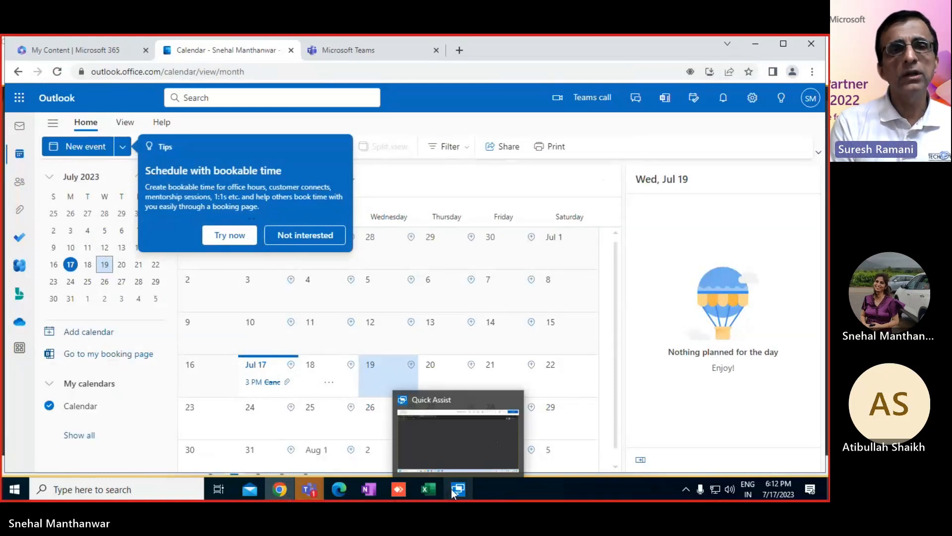
click(451, 489)
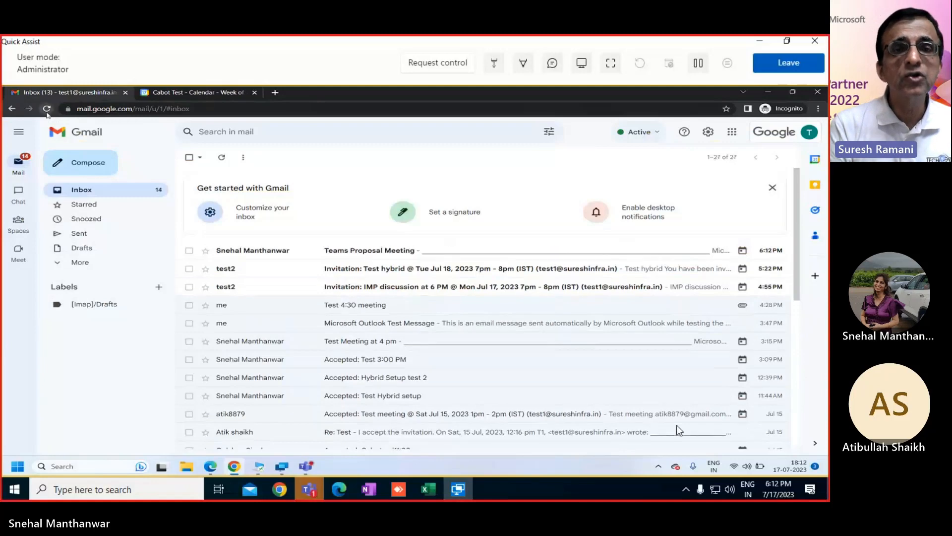
Step: Reload Gmail, open the Teams Proposal Meeting e-mail and follow its join link
click(47, 109)
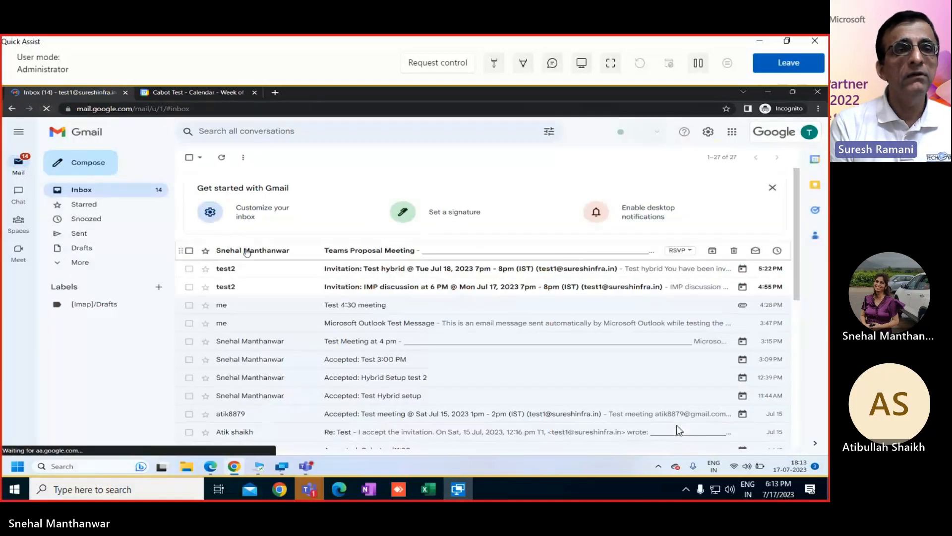
click(247, 252)
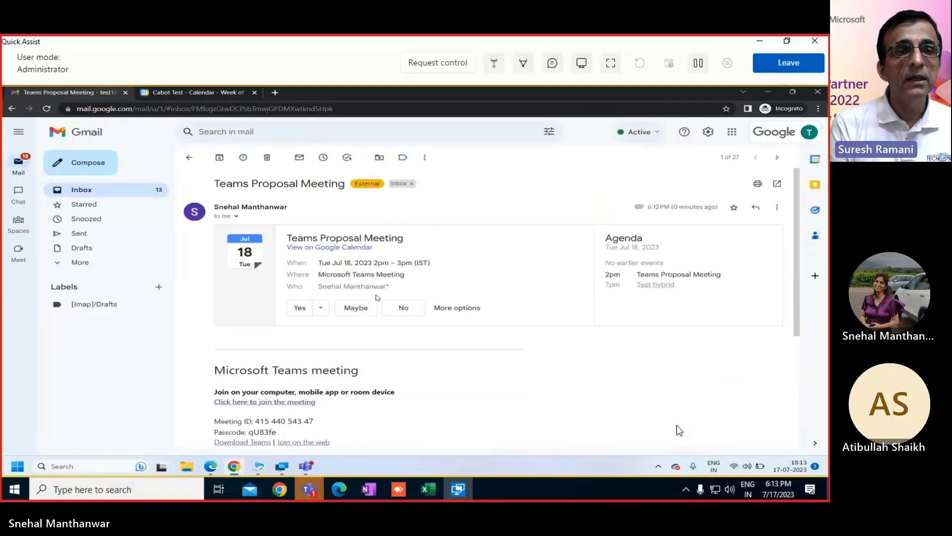
scroll(393, 365, down, 1)
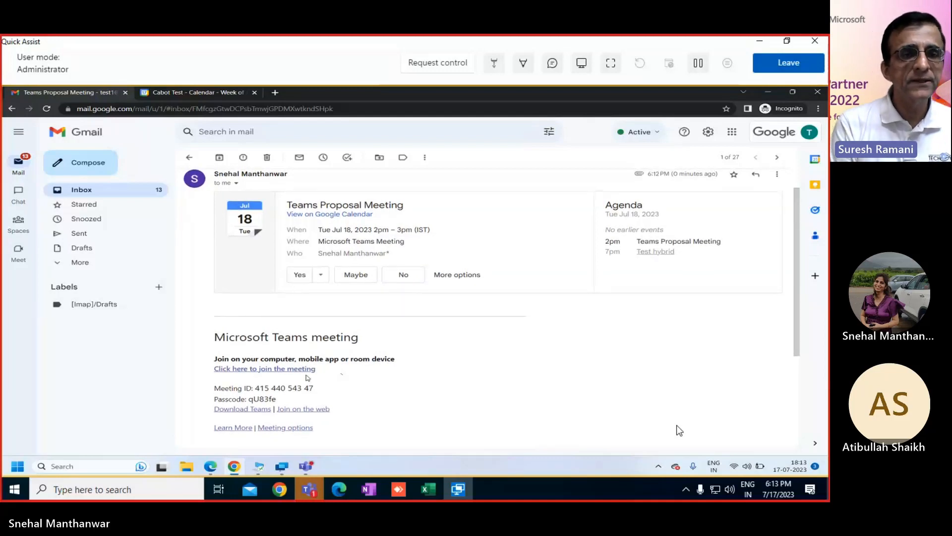
click(278, 369)
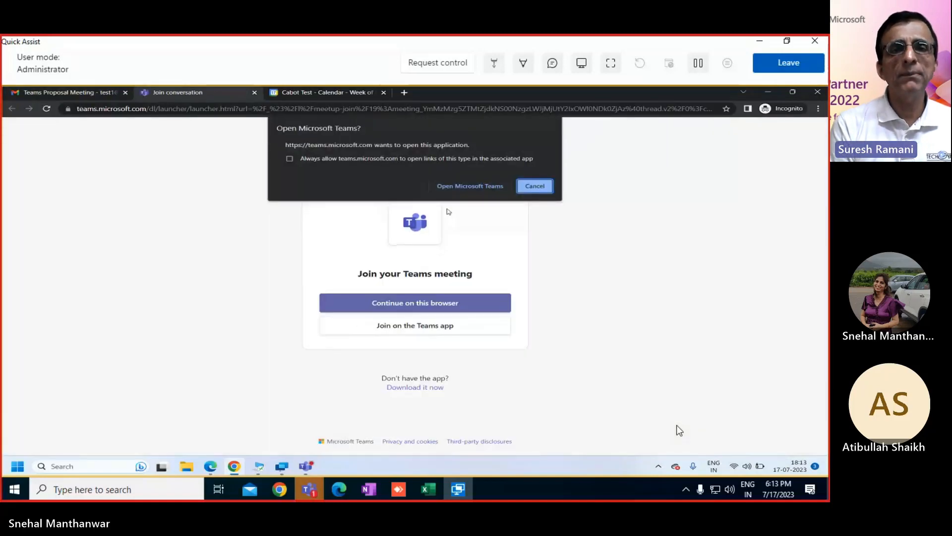
Step: Open the Teams Proposal Meeting in the Teams app, close its pre-join window, and minimize Teams
click(461, 185)
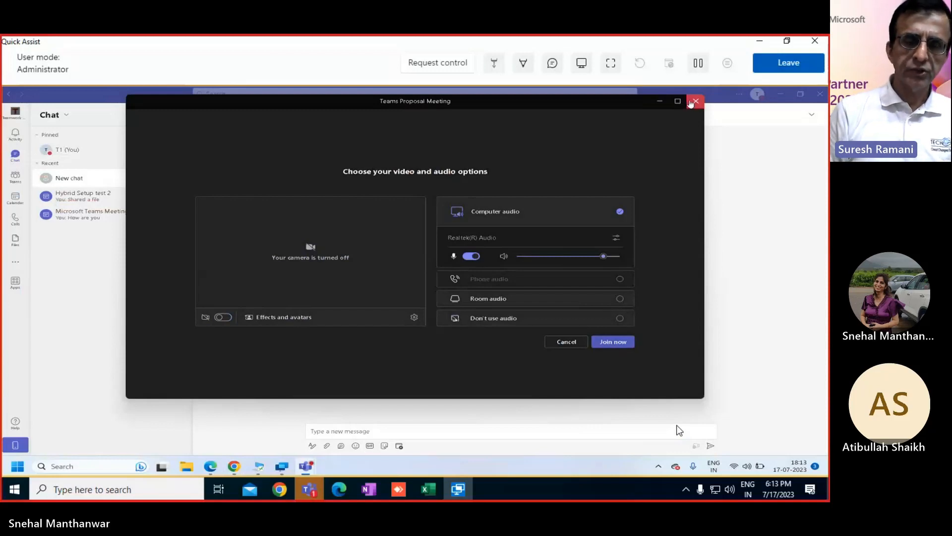
click(691, 102)
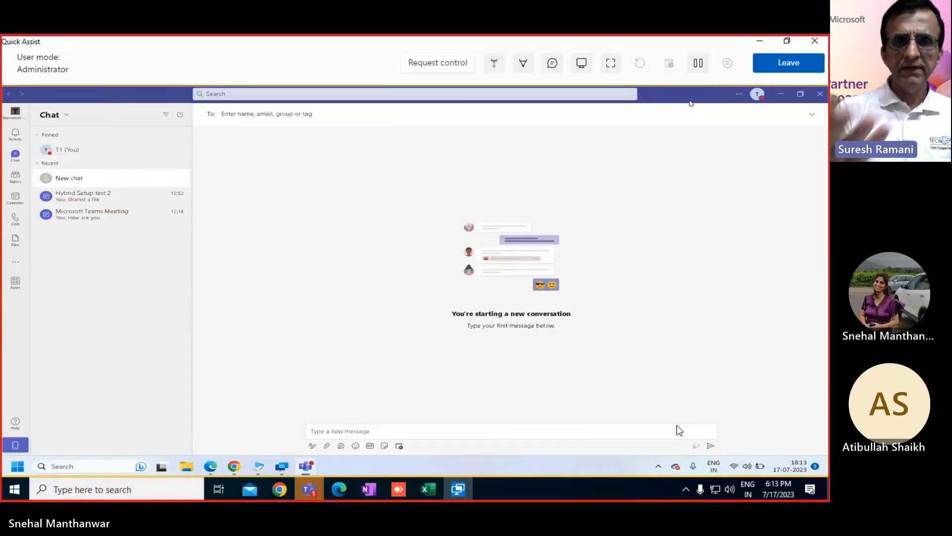
click(782, 95)
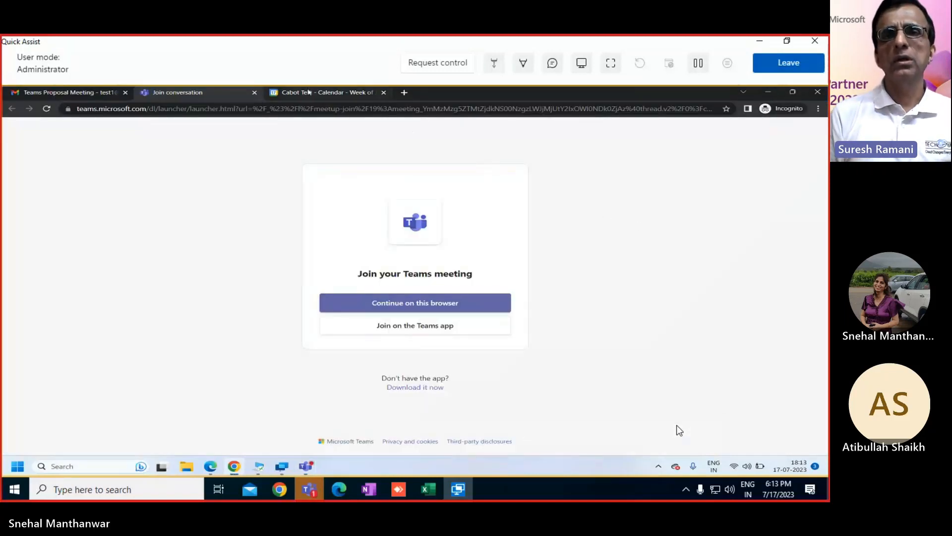
Step: Return to the ongoing Hybrid Setup demo call and stop sharing the screen
click(308, 92)
mouse_move(311, 489)
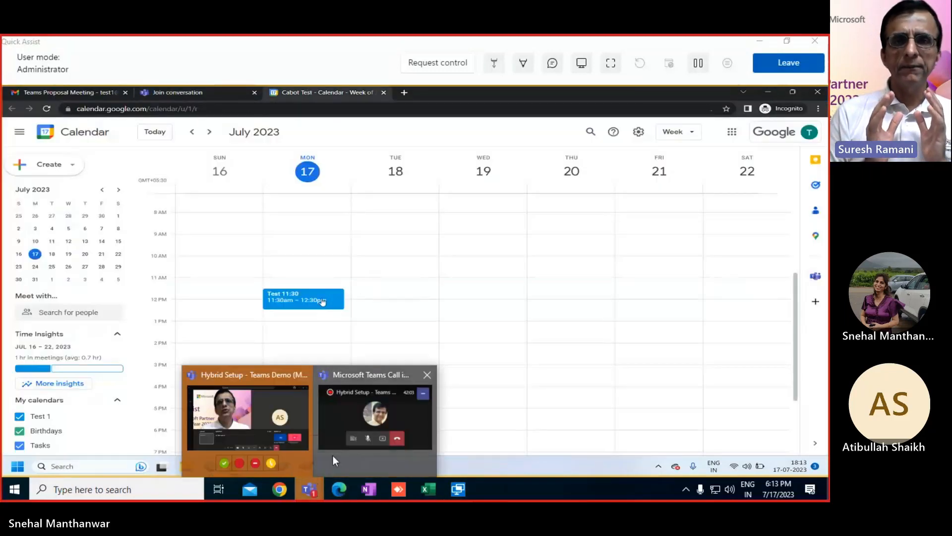
click(357, 404)
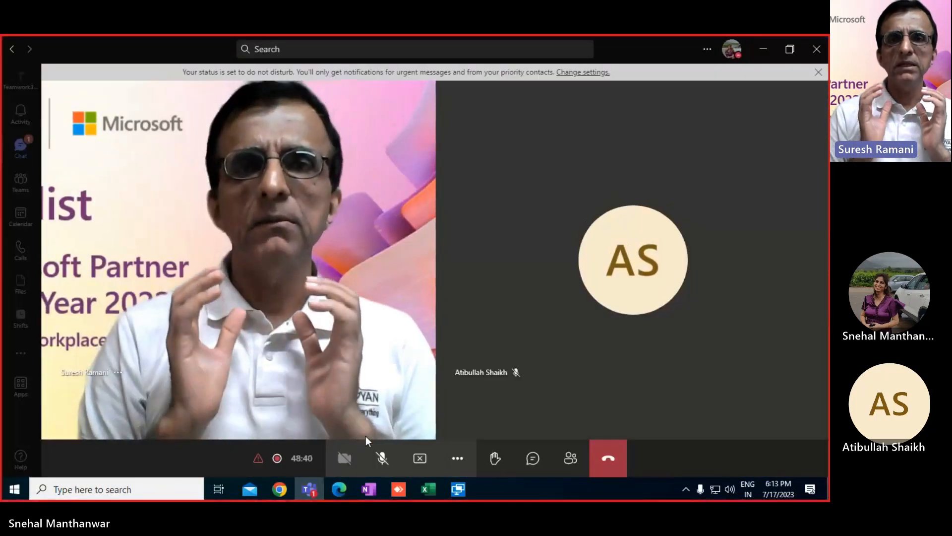
click(420, 457)
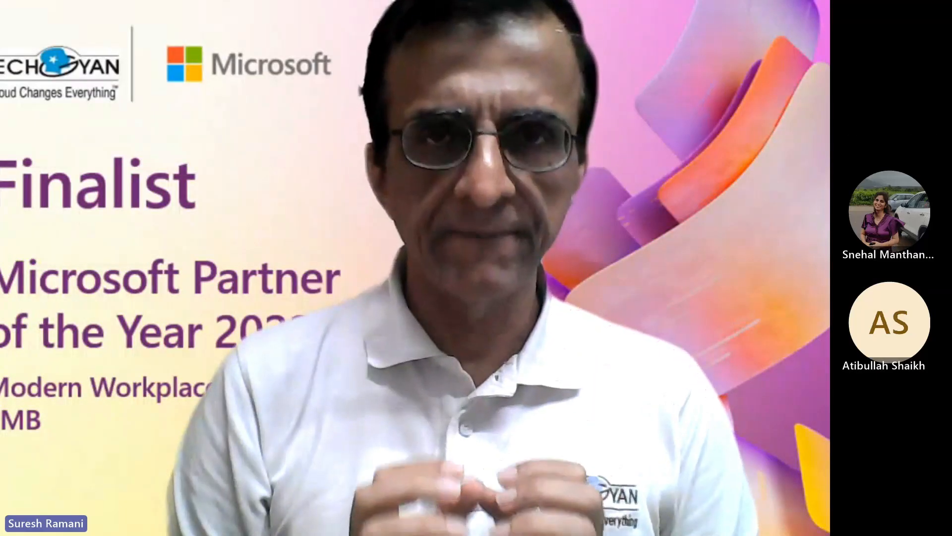